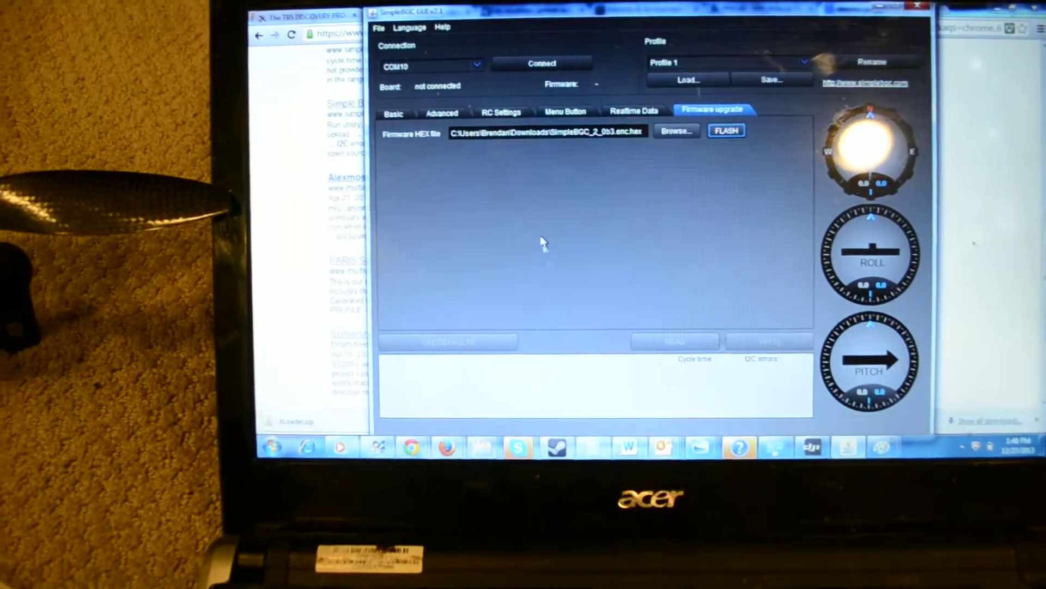
Attempt the board connection on COM10 before flashing SimpleBGC_2_0b3.enc.hex, ending in the avrdude exit-code error
{"action": "left_click", "coordinate": [571, 46]}
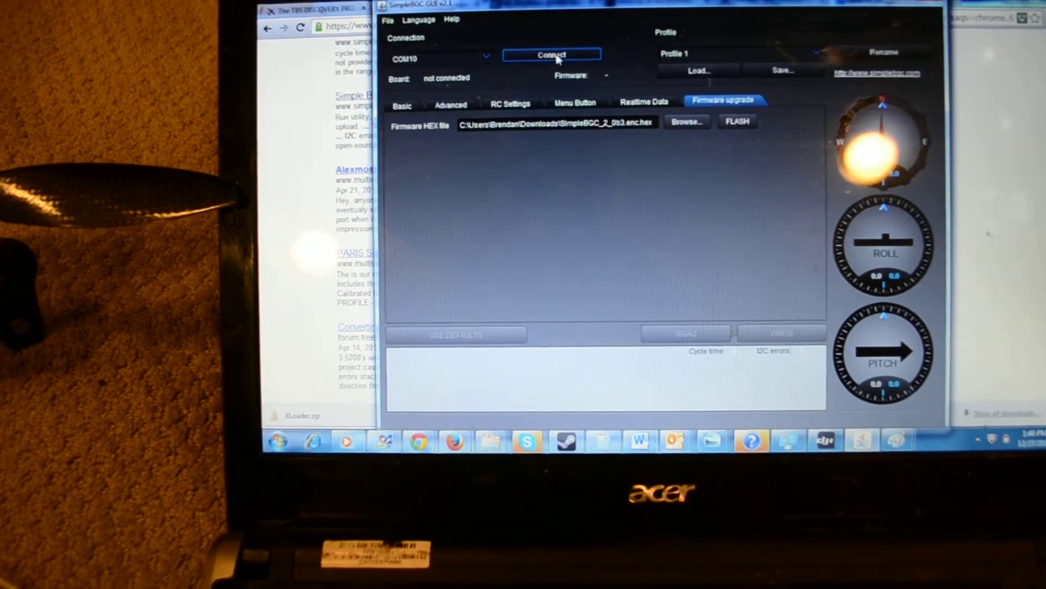